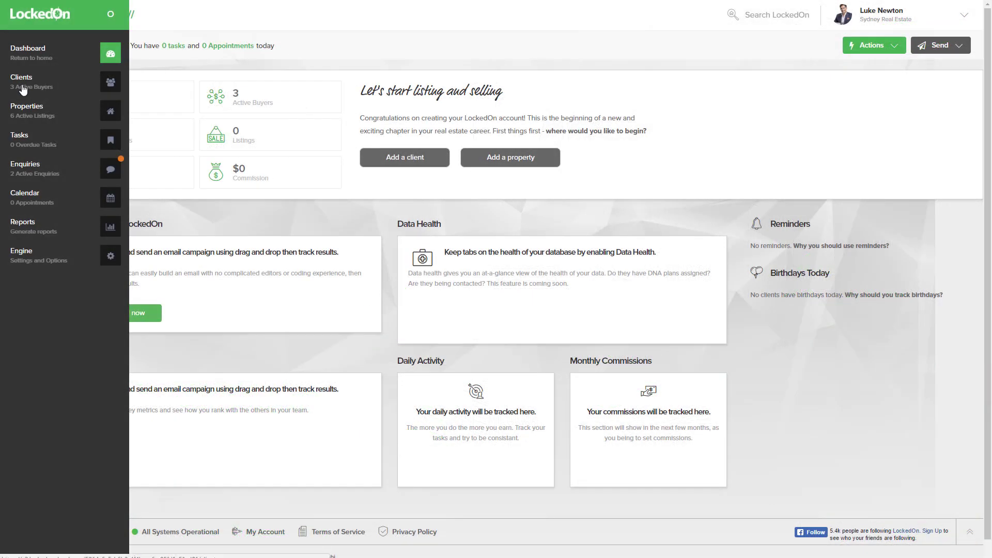
# - Filter the Clients list by the couple's surname, narrowing 21 clients to 3 matches
pyautogui.click(23, 88)
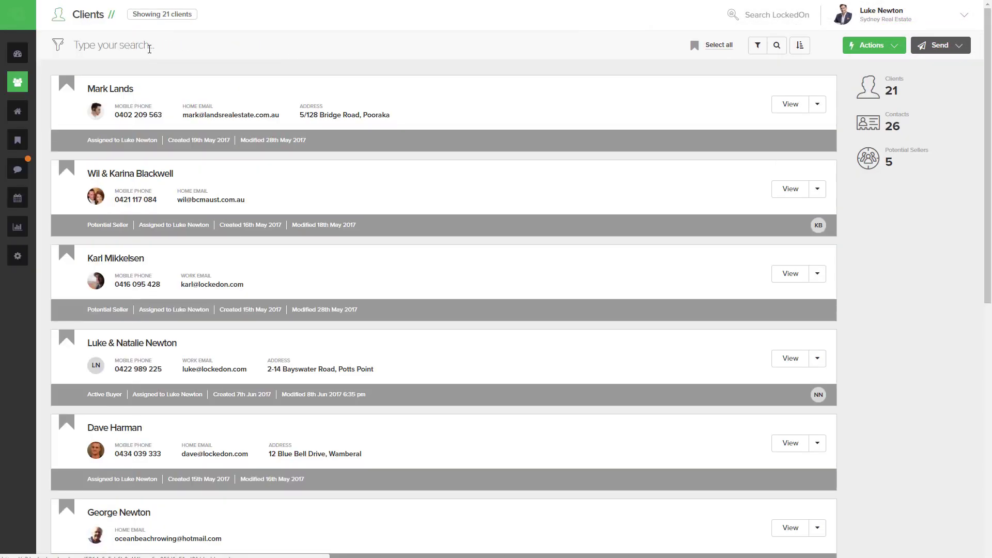
pyautogui.click(150, 50)
pyautogui.write('newton')
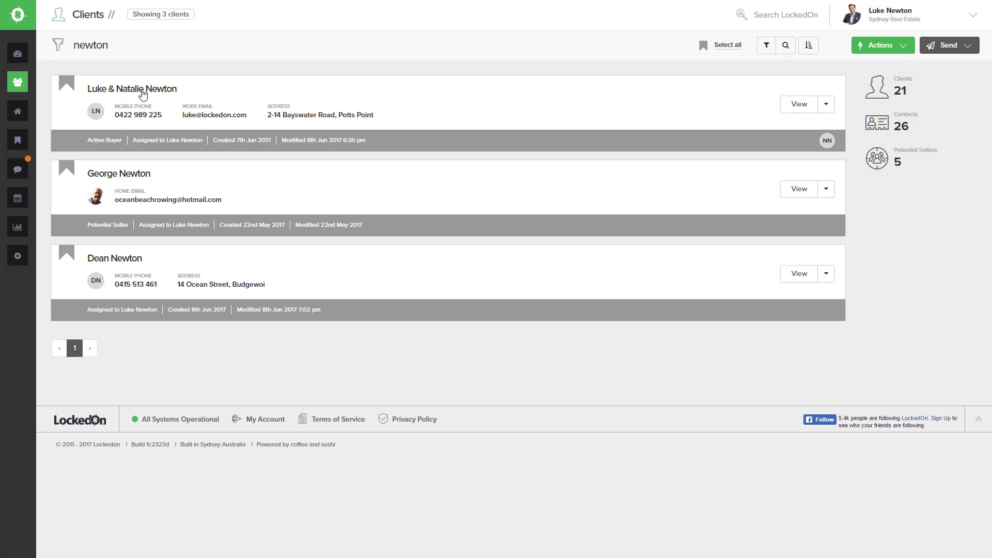
# - Open the couple's client record and show its Activity inspections, listing one rated 10
pyautogui.click(142, 93)
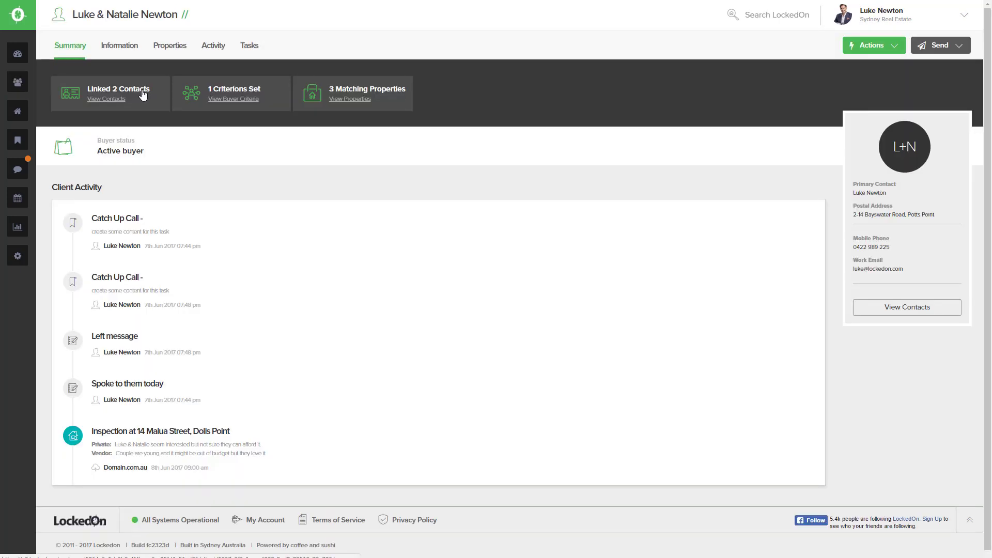
pyautogui.click(212, 48)
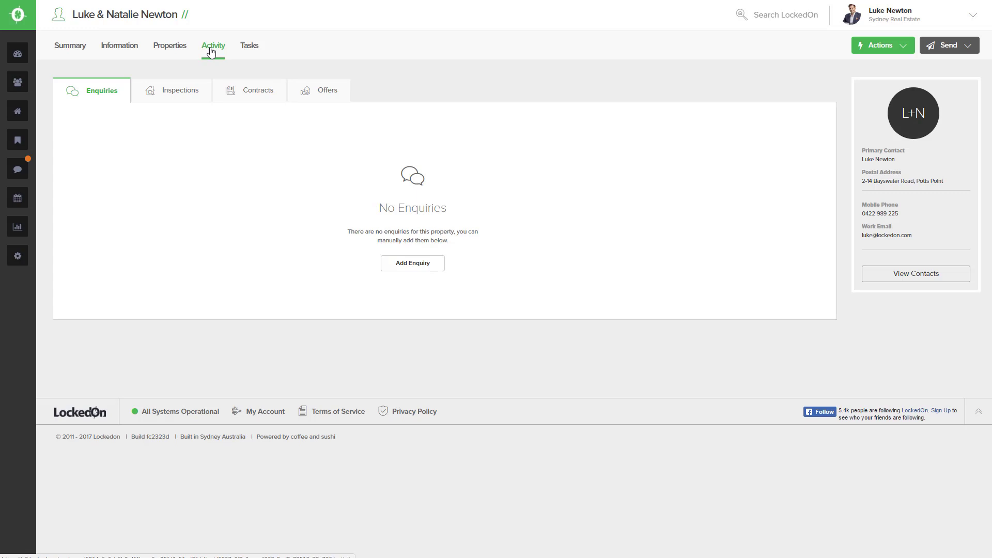
pyautogui.click(177, 93)
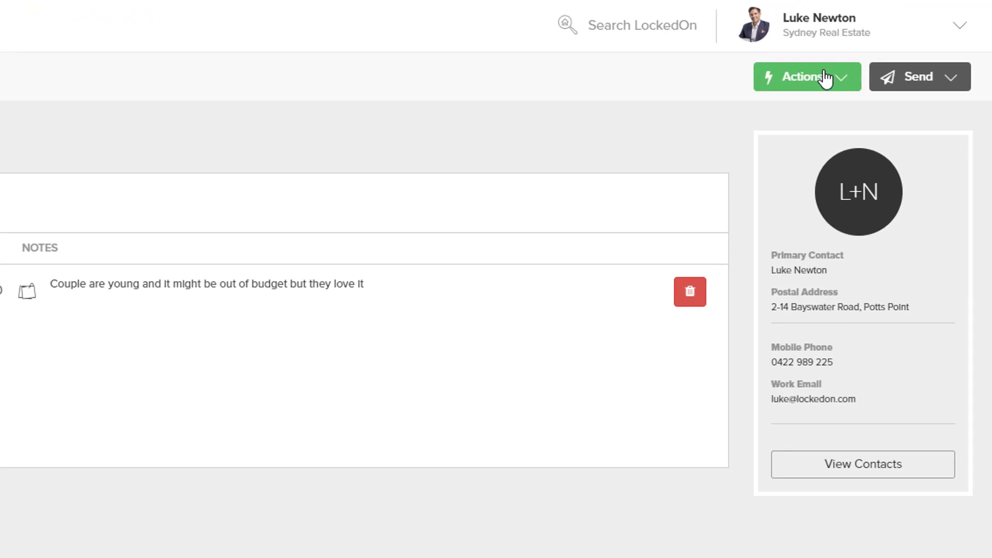
# - Start a new inspection for the Dolls Point property dated 08/06/2017
pyautogui.click(825, 78)
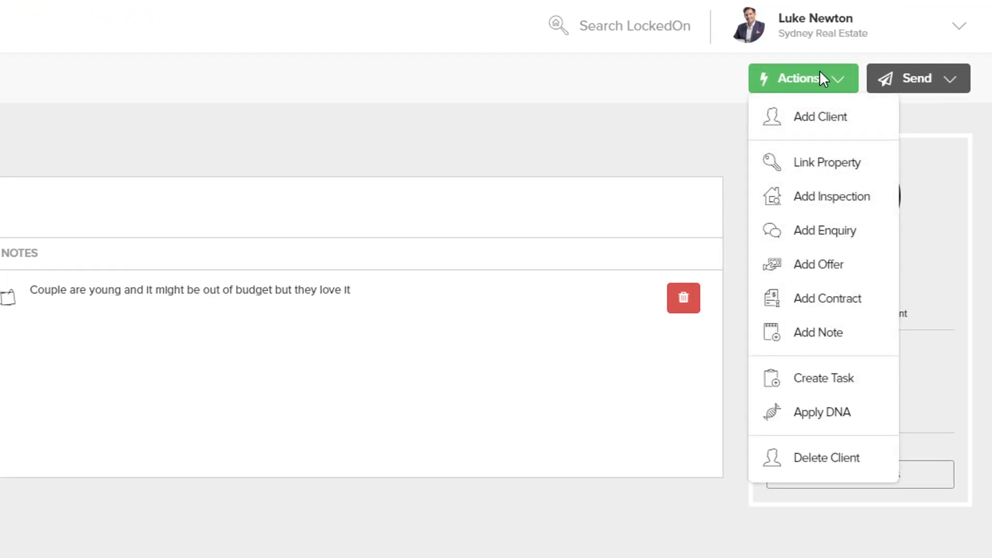
pyautogui.click(808, 201)
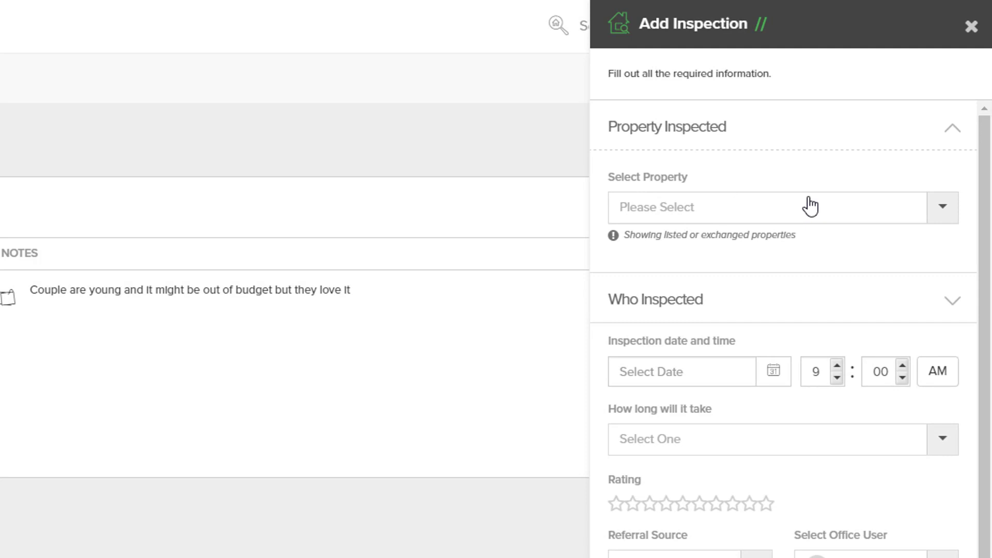
pyautogui.click(933, 216)
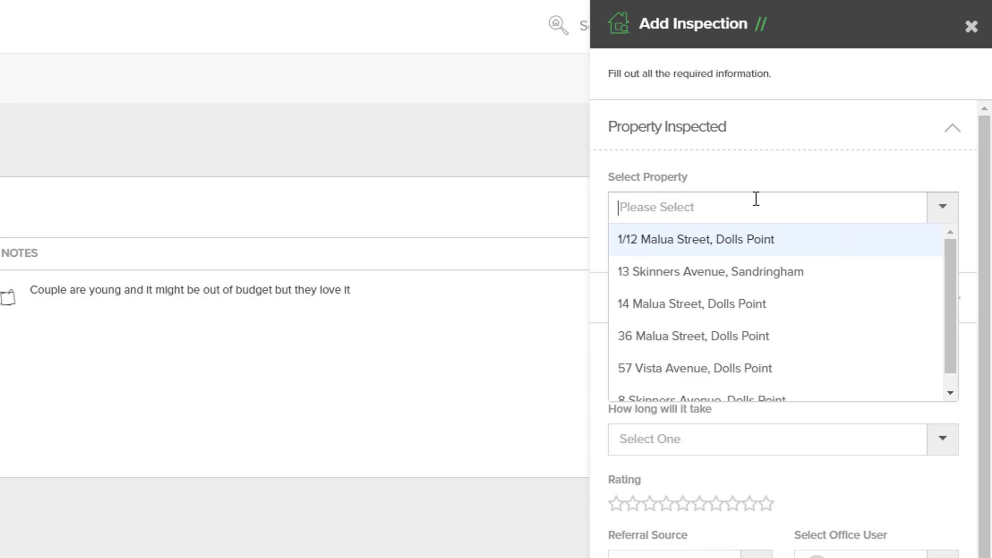
pyautogui.write('36')
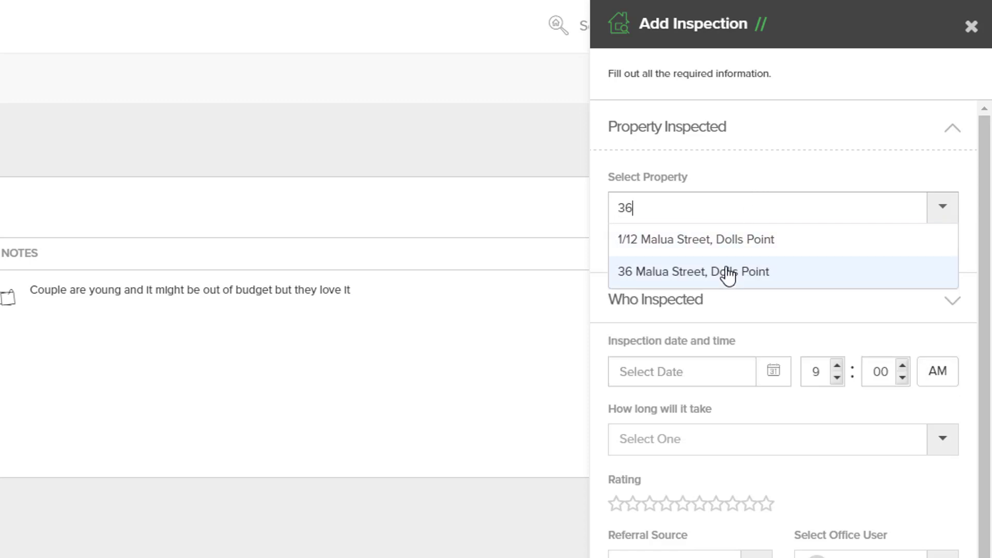
pyautogui.click(728, 274)
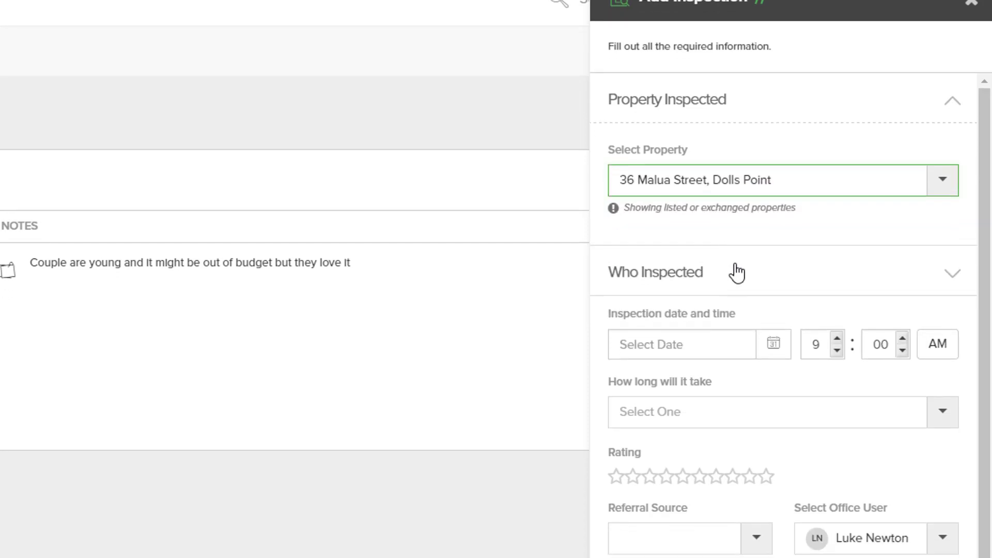
pyautogui.scroll(-2, 735, 272)
pyautogui.click(775, 261)
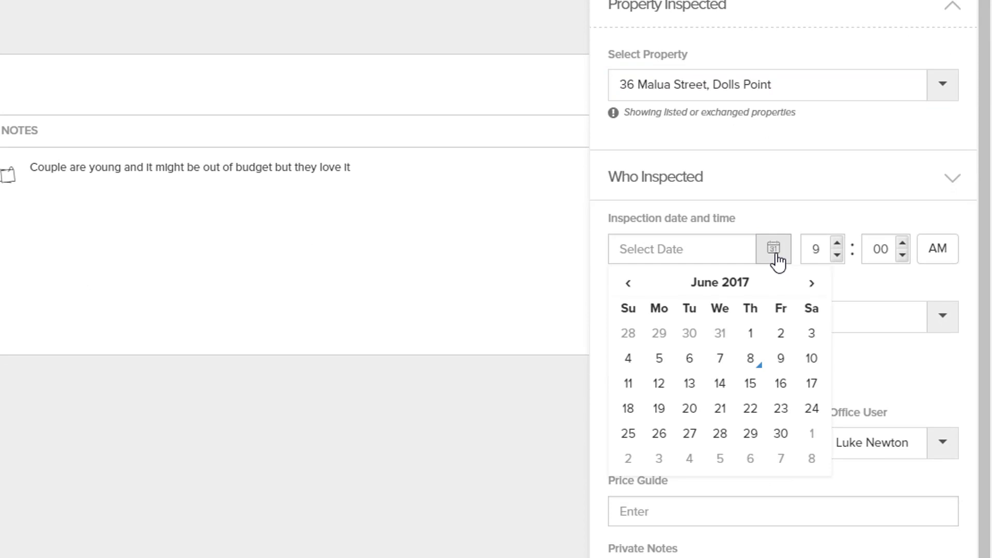
pyautogui.click(752, 360)
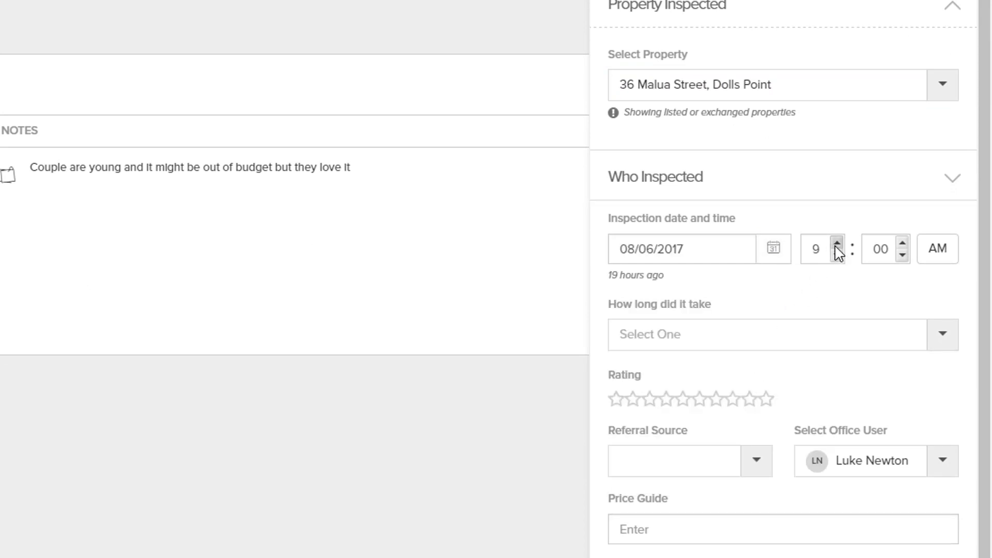
# - Set the inspection time to 5:00 PM with a 30 Minutes duration
pyautogui.click(837, 256)
pyautogui.click(837, 255)
pyautogui.click(837, 255)
pyautogui.click(839, 255)
pyautogui.click(935, 255)
pyautogui.click(937, 271)
pyautogui.scroll(-2, 931, 217)
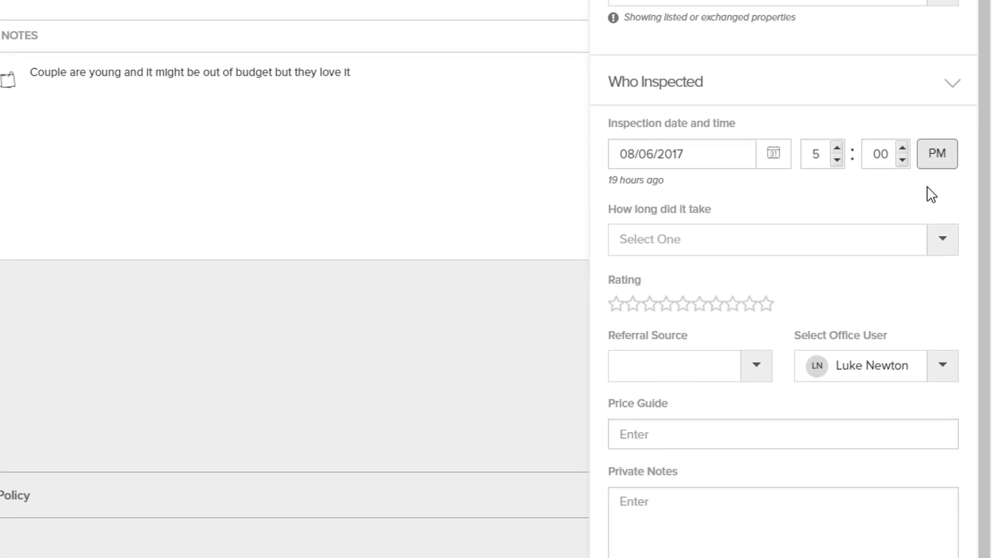
pyautogui.click(944, 220)
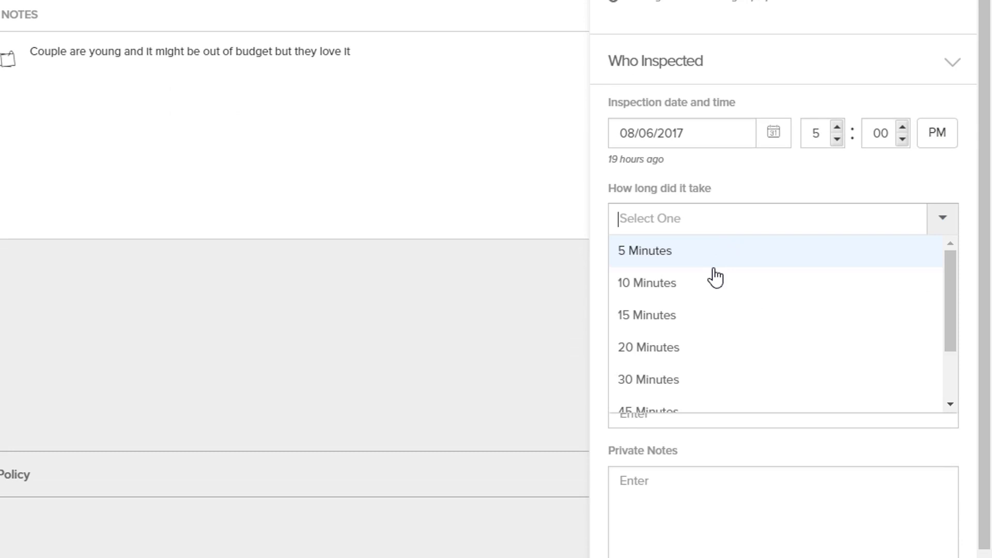
pyautogui.click(665, 382)
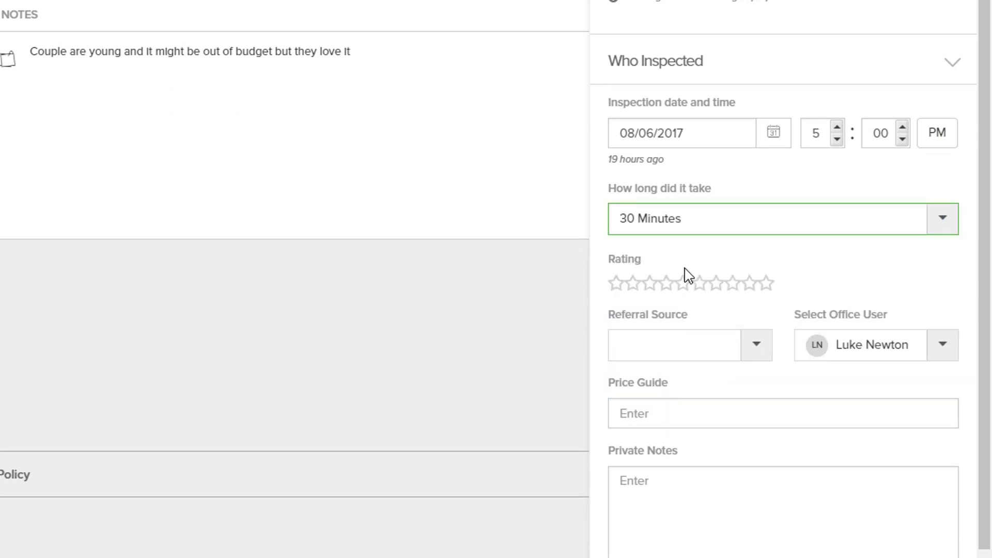
# - Rate the inspection 6 stars with Domain.com.au as the referral source
pyautogui.click(701, 285)
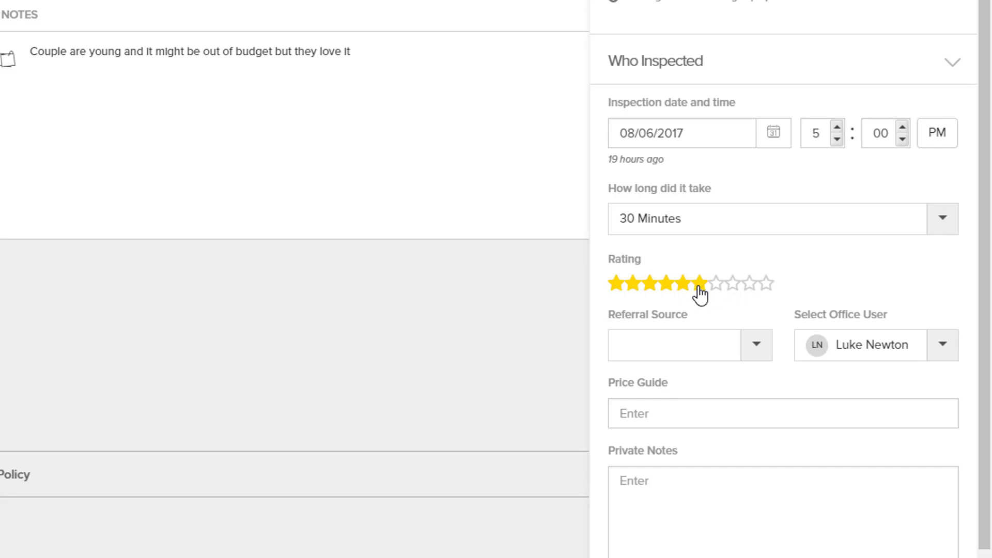
pyautogui.click(755, 348)
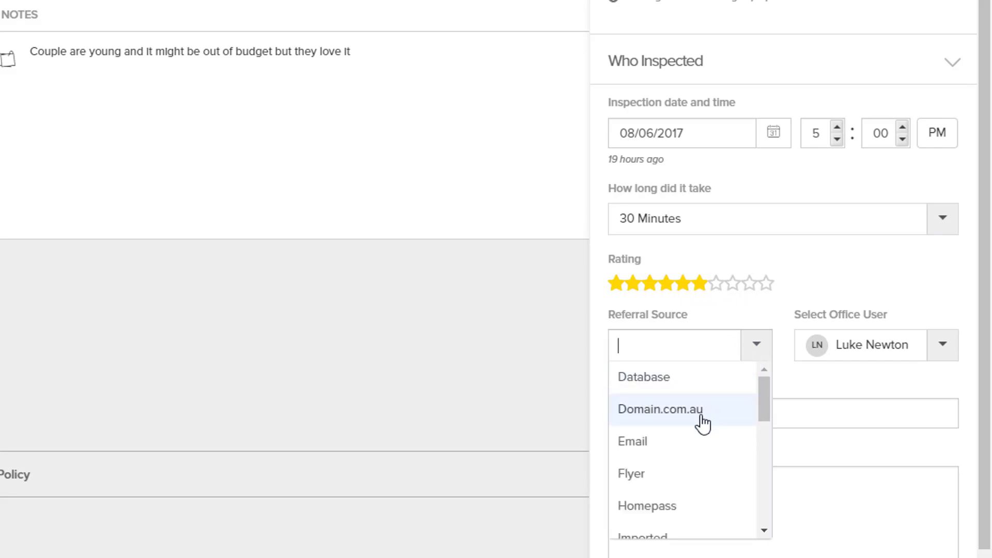
pyautogui.scroll(-6, 700, 421)
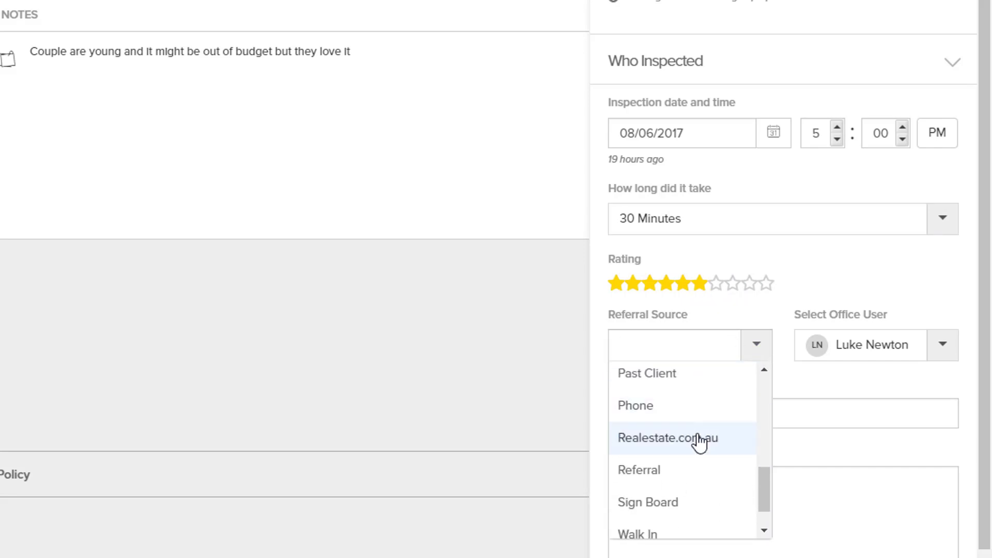
pyautogui.scroll(6, 699, 443)
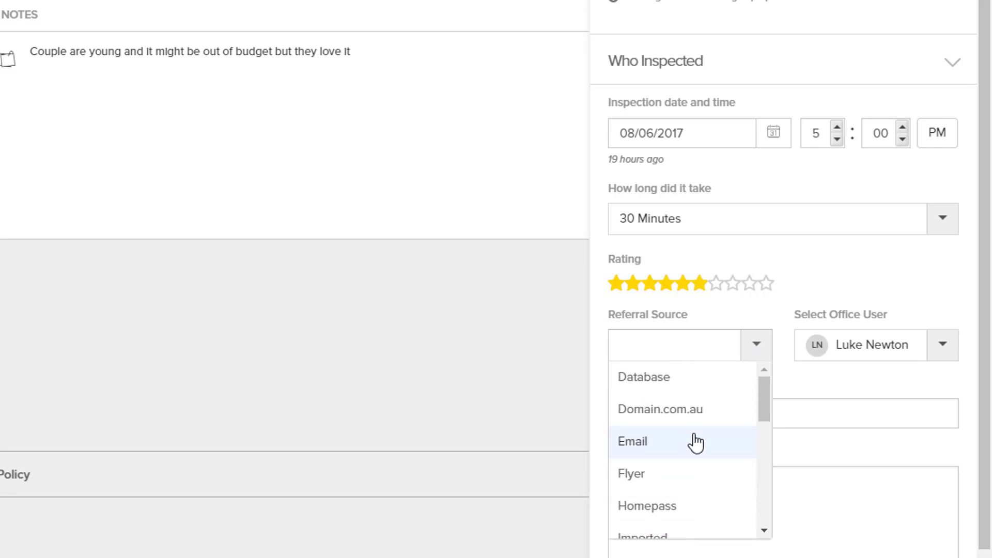
pyautogui.click(691, 412)
pyautogui.click(708, 411)
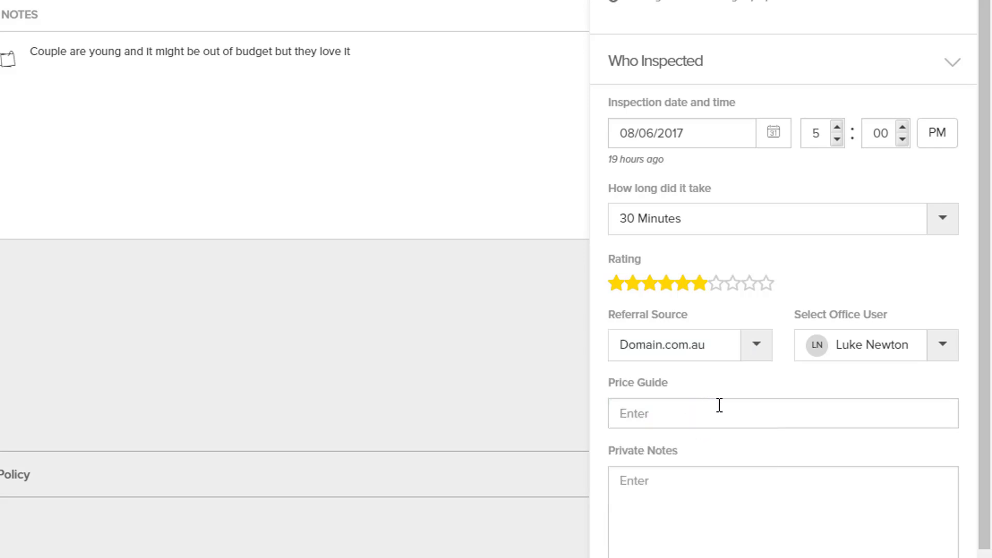
pyautogui.scroll(-3, 720, 358)
# - Enter price guide 1,200,000 - 1,250,000, paste the private and vendor notes, and save
pyautogui.write('1,200,000 - 1,250,000')
pyautogui.click(690, 340)
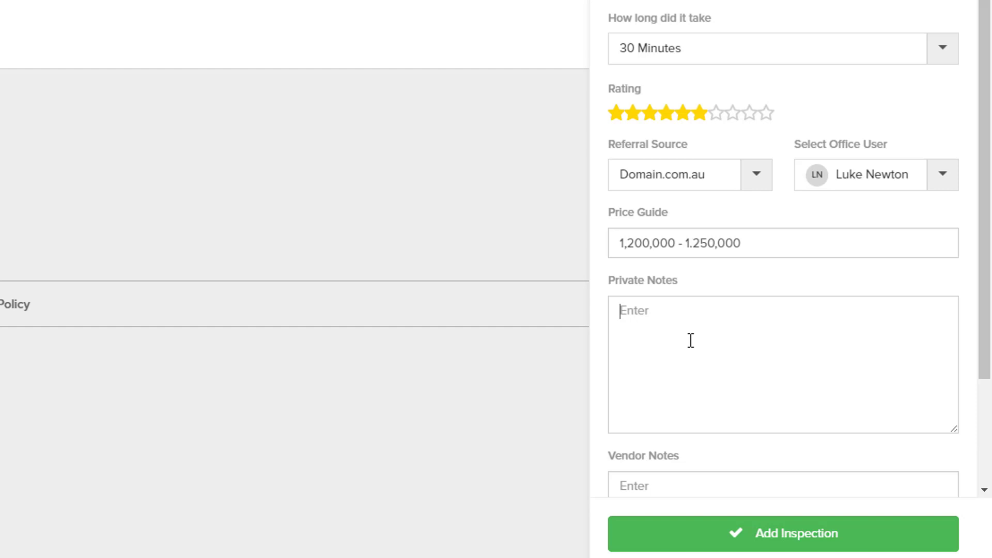
pyautogui.scroll(-3, 689, 335)
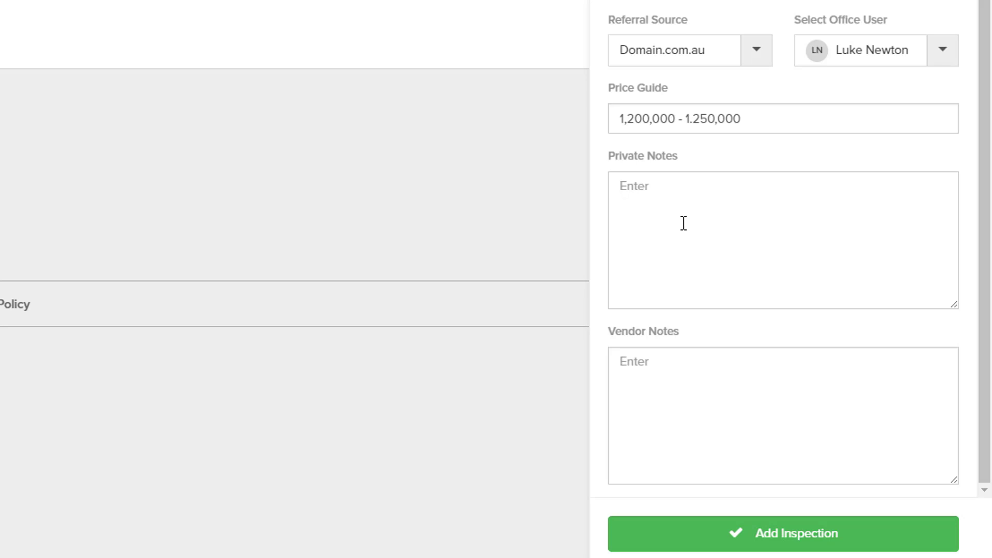
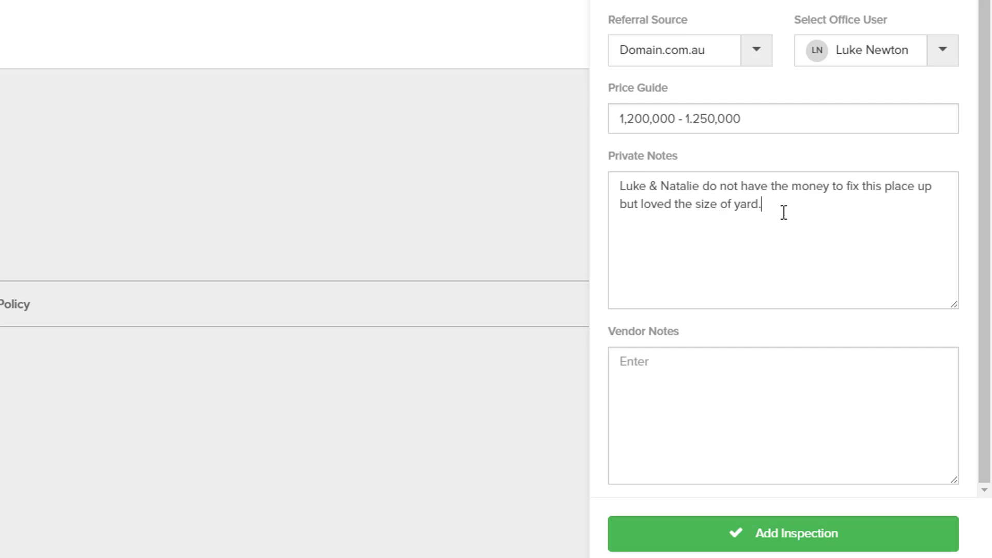
pyautogui.click(680, 377)
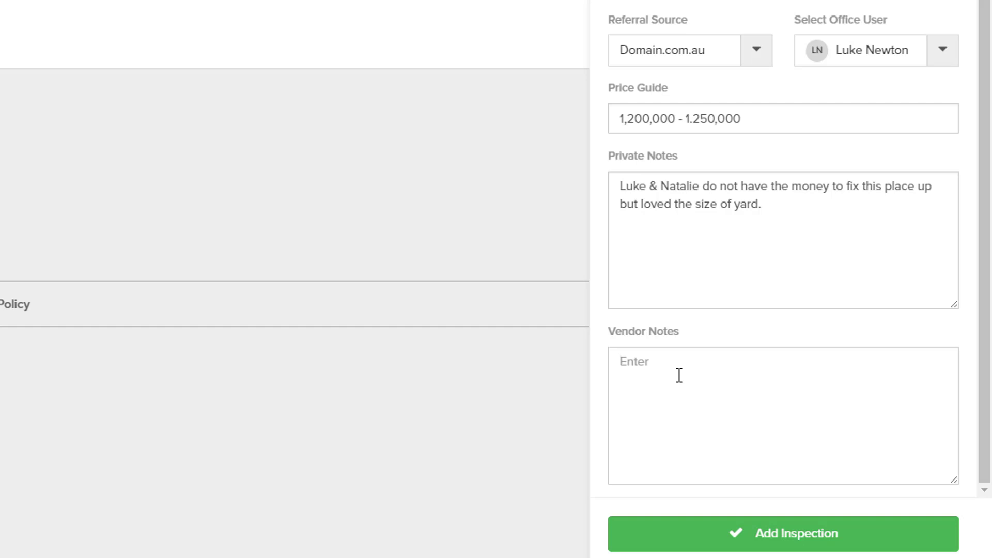
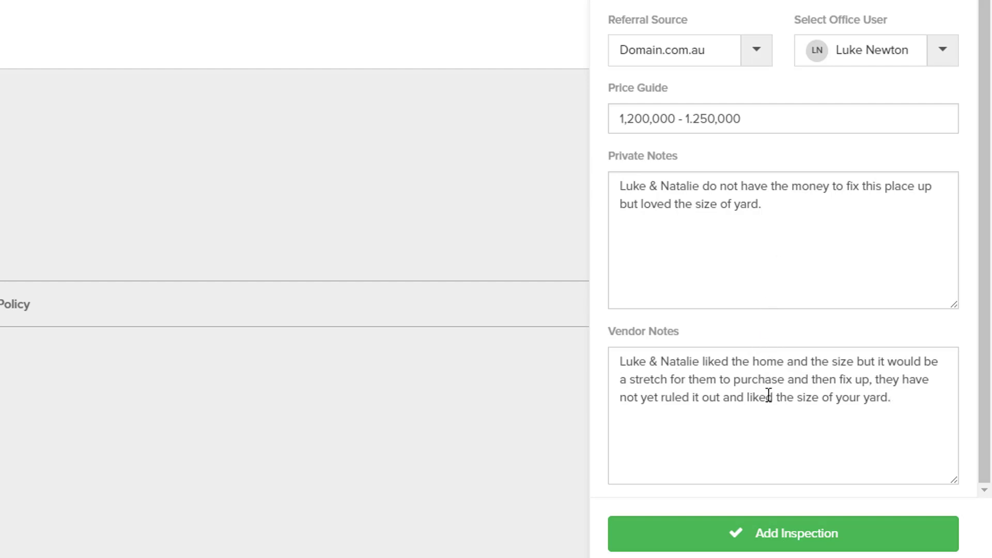
pyautogui.click(787, 538)
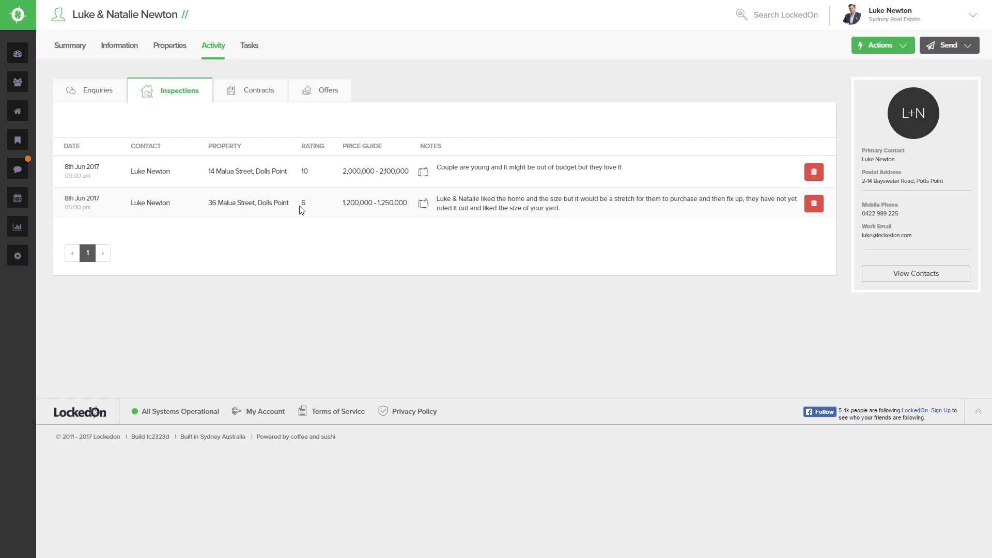
# - Return to the couple's Summary to see the new inspection in Client Activity
pyautogui.click(70, 50)
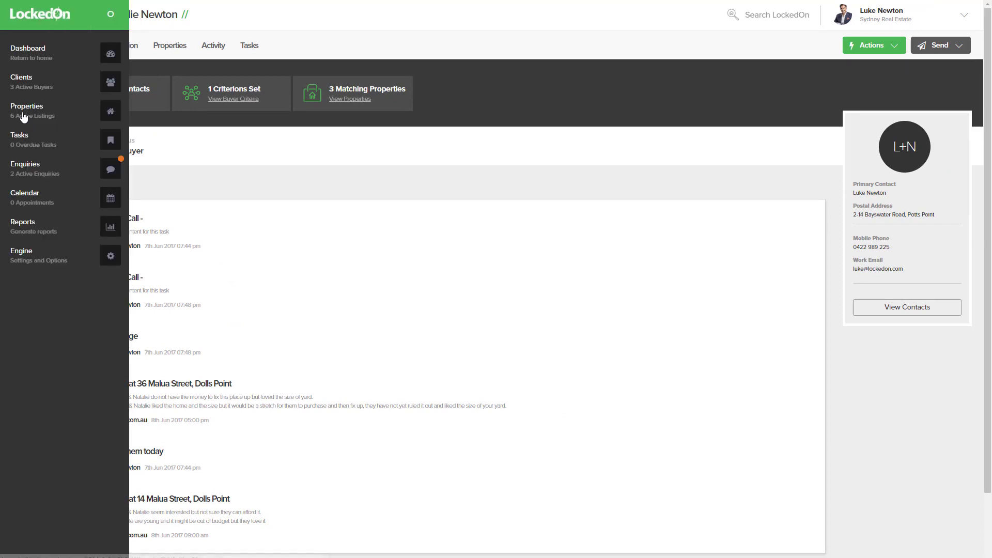
# - Find the Dolls Point property in the listings and show its recorded inspections
pyautogui.click(23, 113)
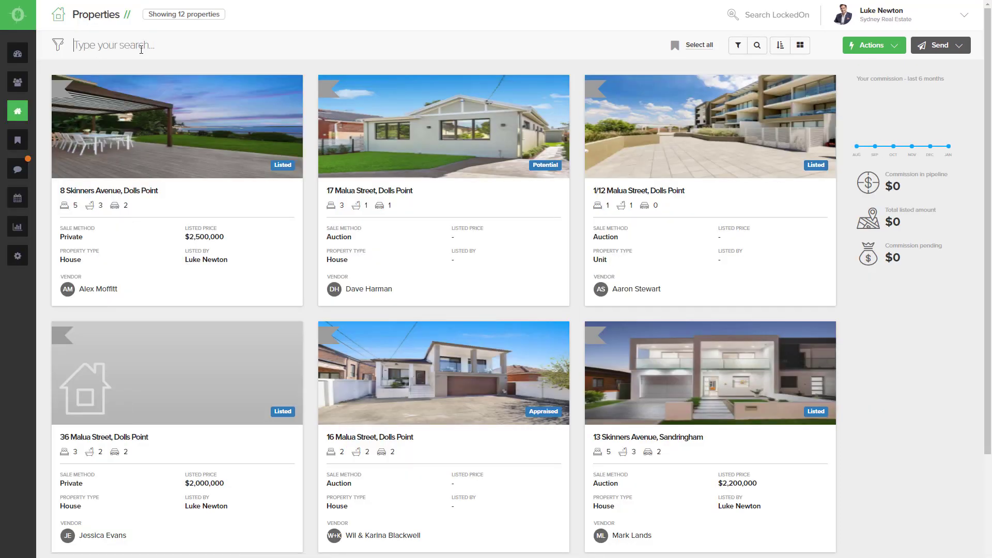
pyautogui.click(141, 49)
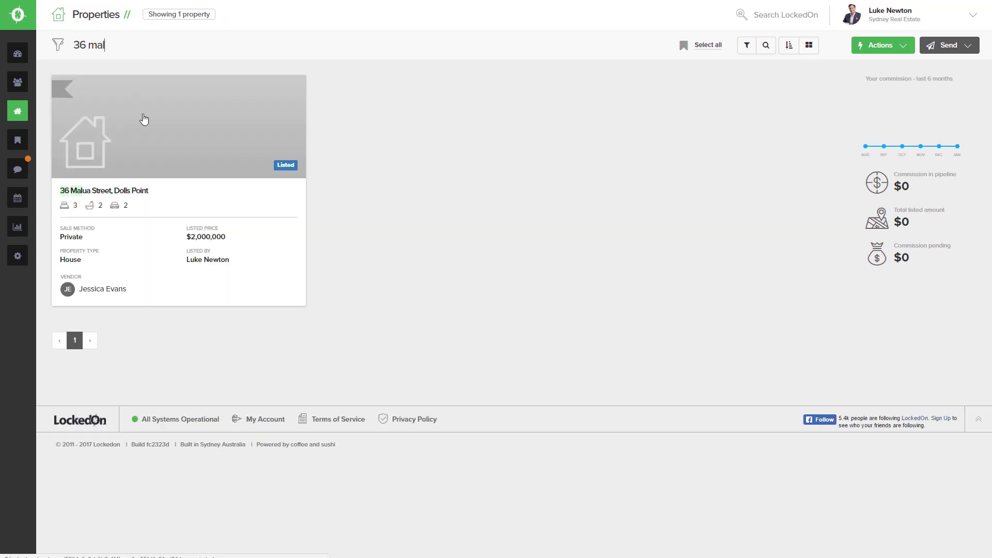
pyautogui.click(143, 119)
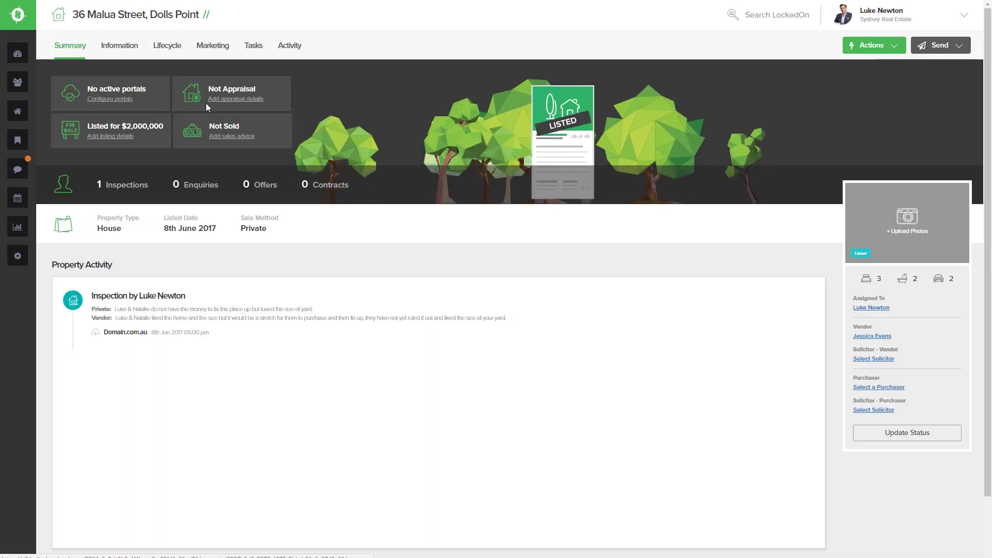
pyautogui.click(283, 48)
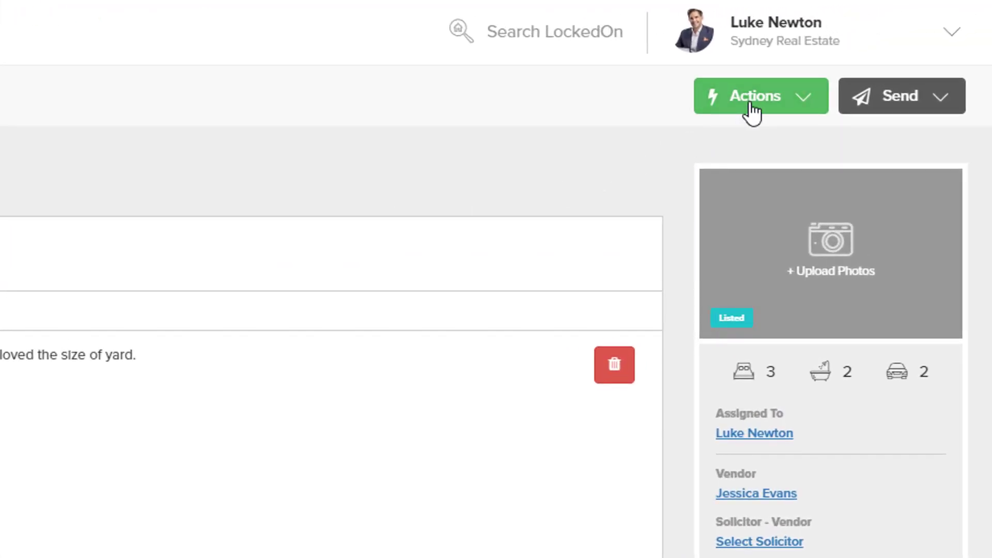
# - Start a new inspection from the property record, leaving the client search cleared
pyautogui.click(750, 104)
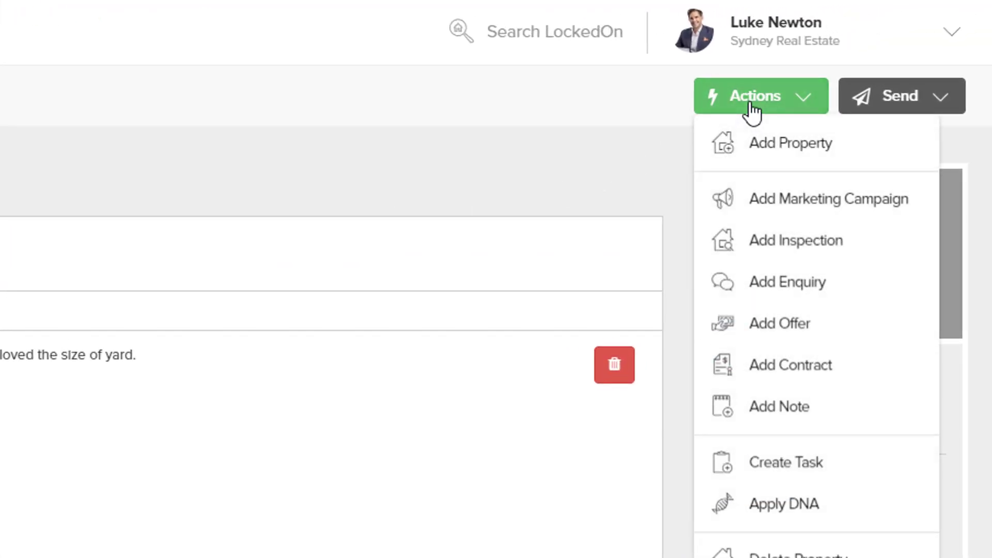
pyautogui.click(759, 254)
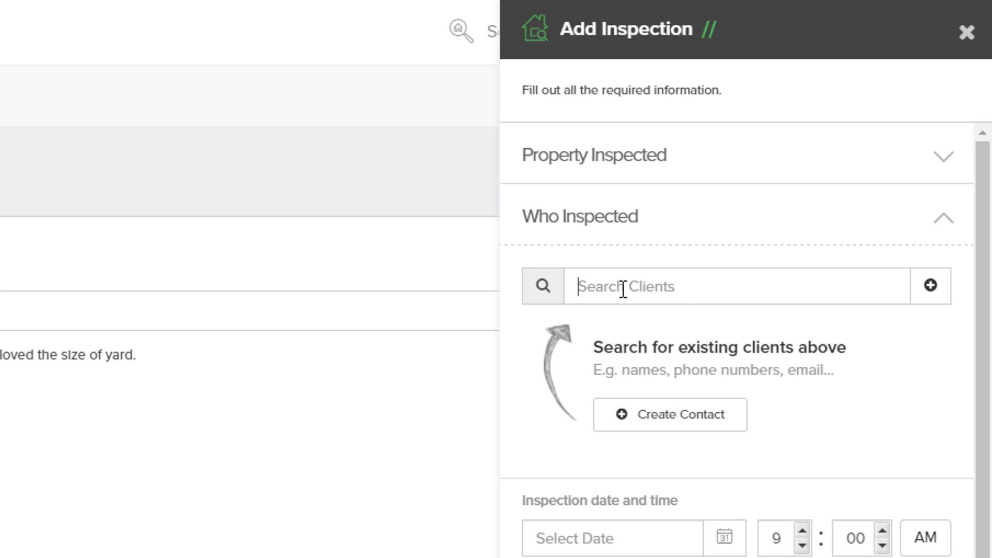
pyautogui.write('luke')
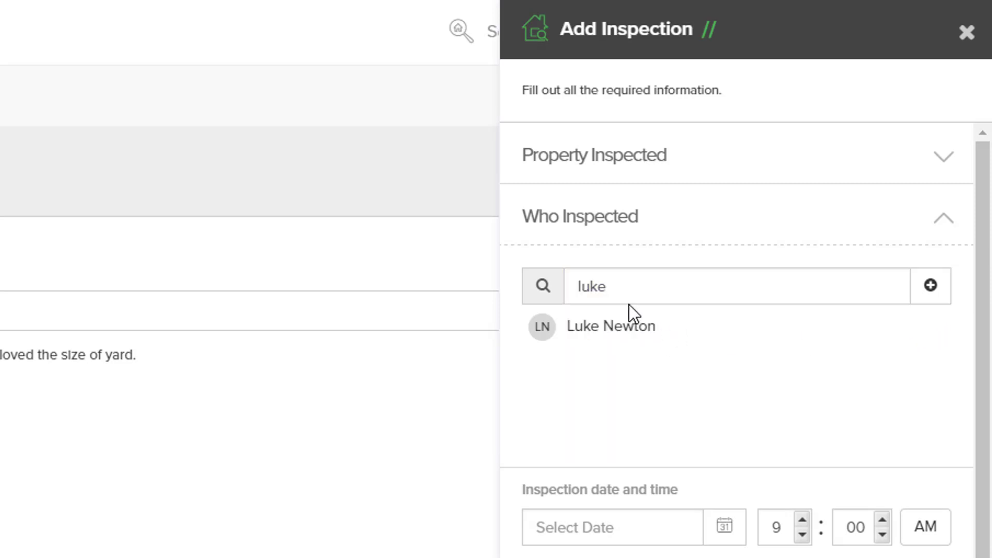
pyautogui.moveTo(628, 290); pyautogui.dragTo(449, 278)
pyautogui.press('BackSpace')
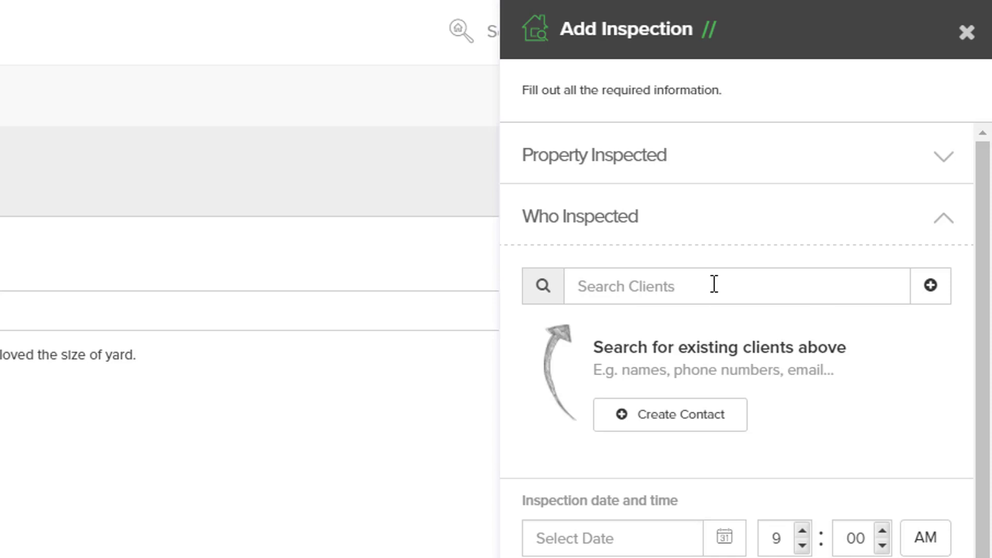
# - Create a new contact with Automation on, title Mr, and the client's given and family names
pyautogui.click(647, 418)
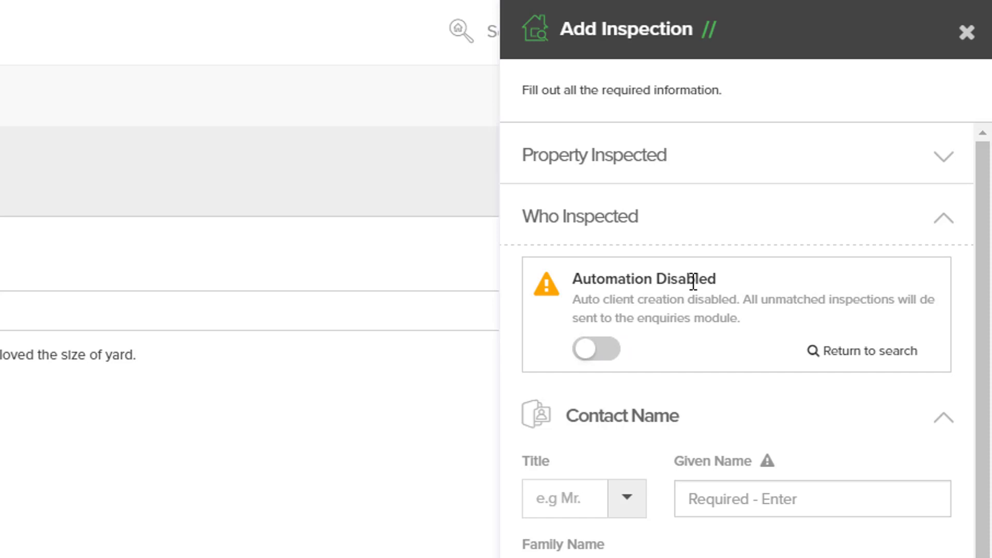
pyautogui.click(617, 360)
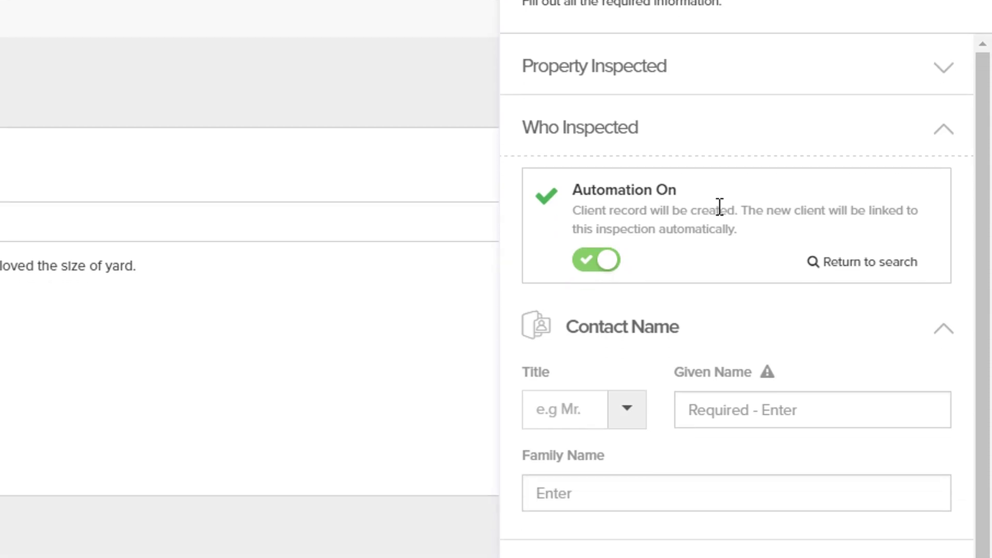
pyautogui.click(627, 411)
pyautogui.click(589, 139)
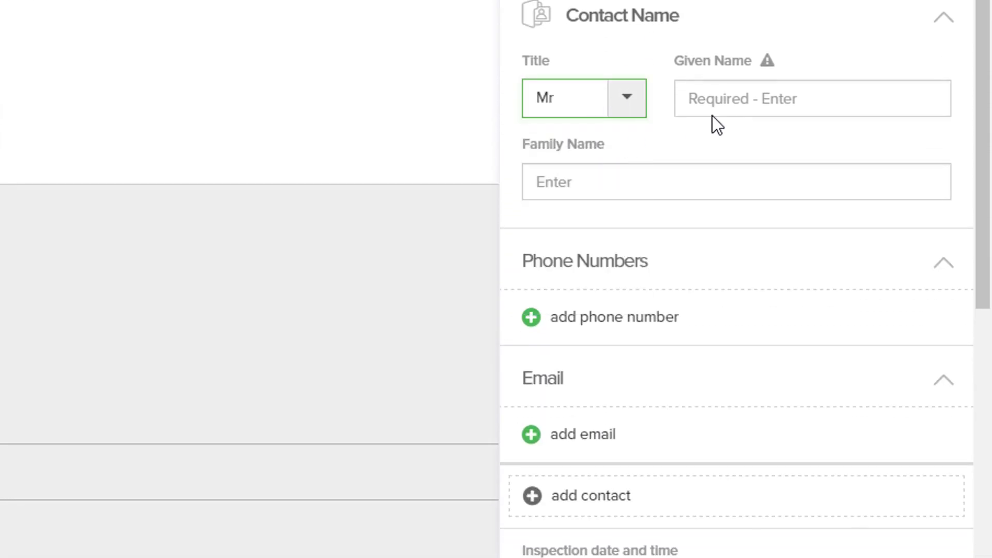
pyautogui.click(735, 106)
pyautogui.write('EW')
pyautogui.press('BackSpace')
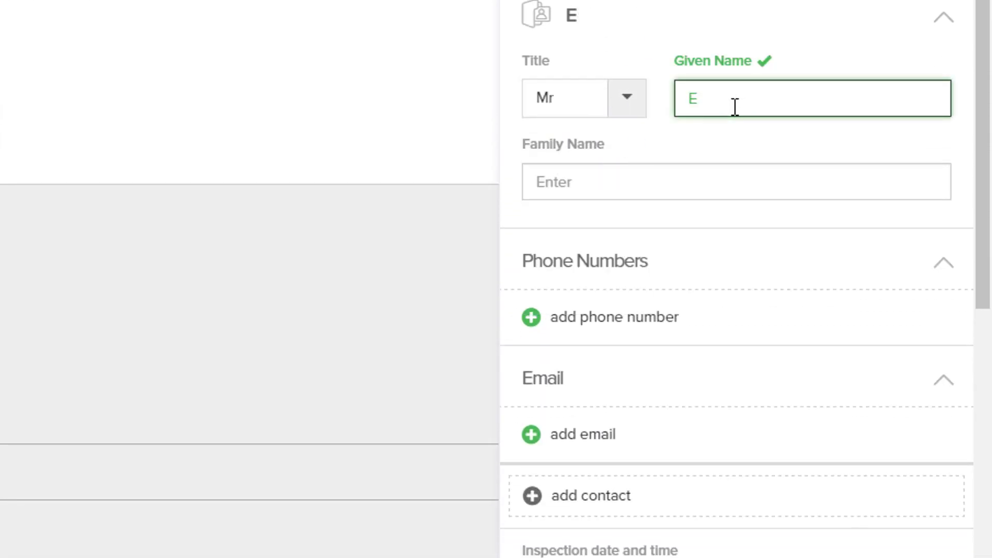
pyautogui.press('Tab')
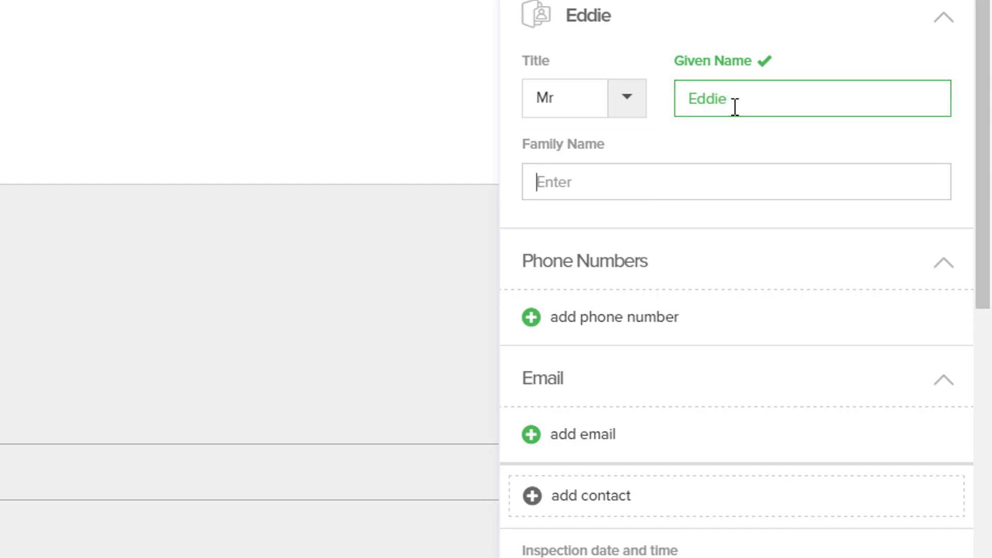
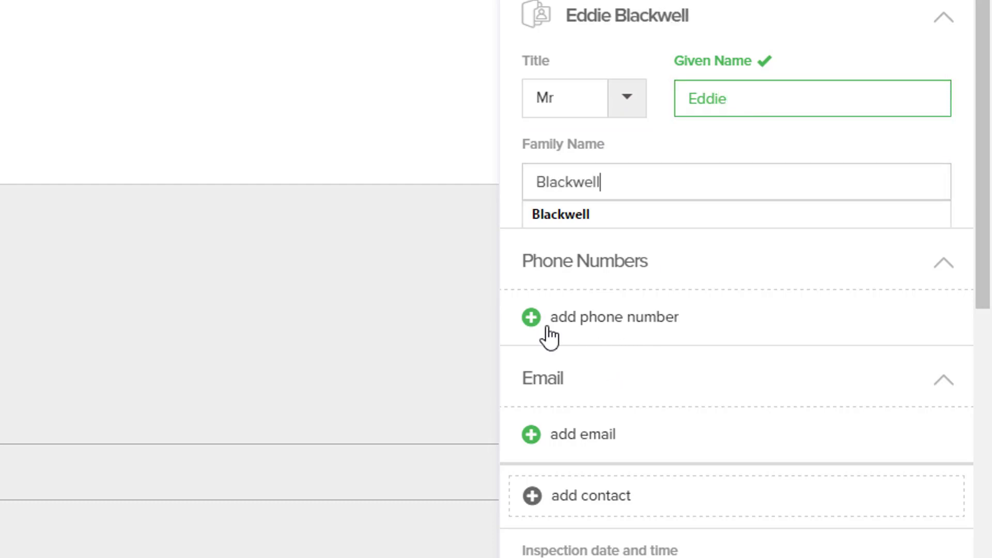
# - Add the new contact's mobile phone number
pyautogui.click(531, 318)
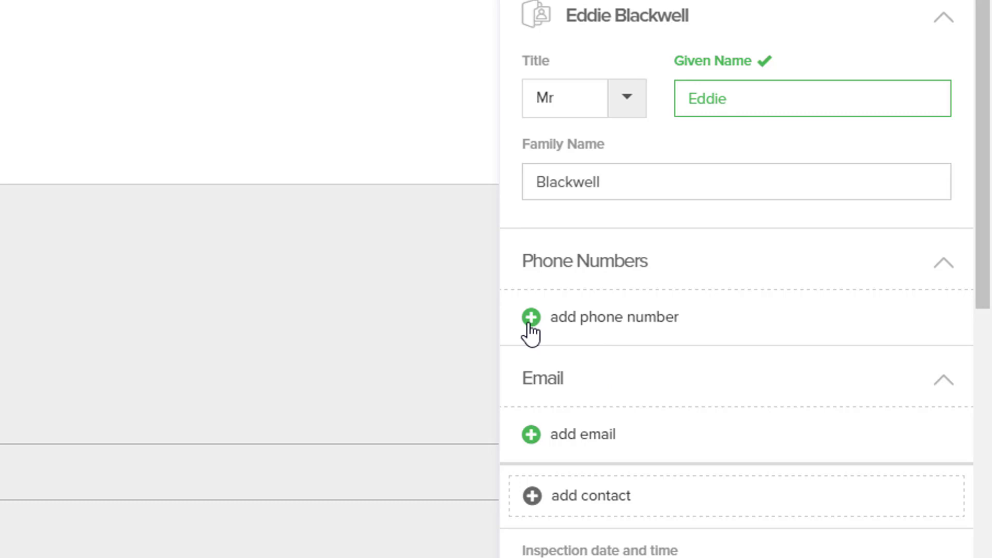
pyautogui.scroll(-10, 684, 432)
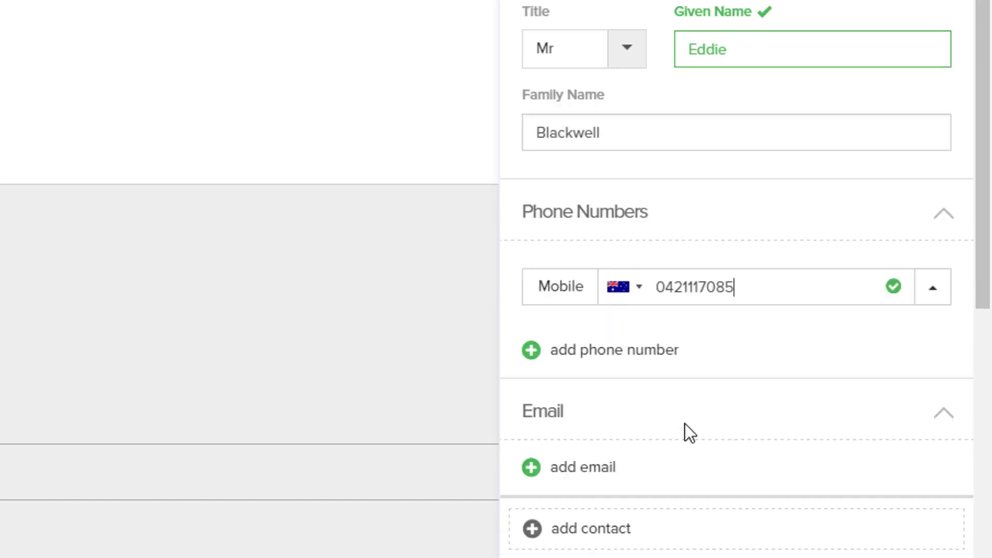
pyautogui.scroll(-4, 705, 291)
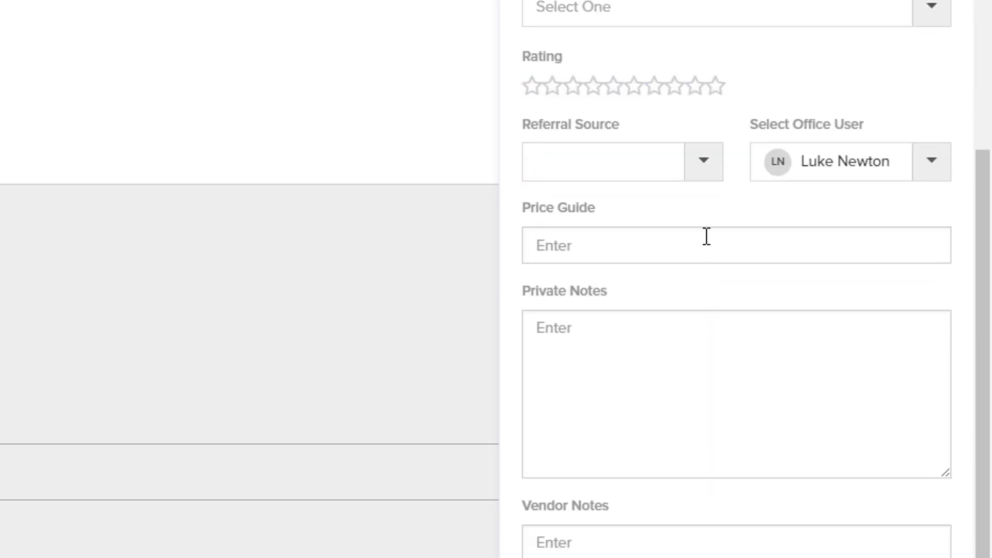
pyautogui.scroll(4, 708, 297)
# - Set the inspection to 8 June 2017 at 11:00 AM for 15 Minutes
pyautogui.click(721, 125)
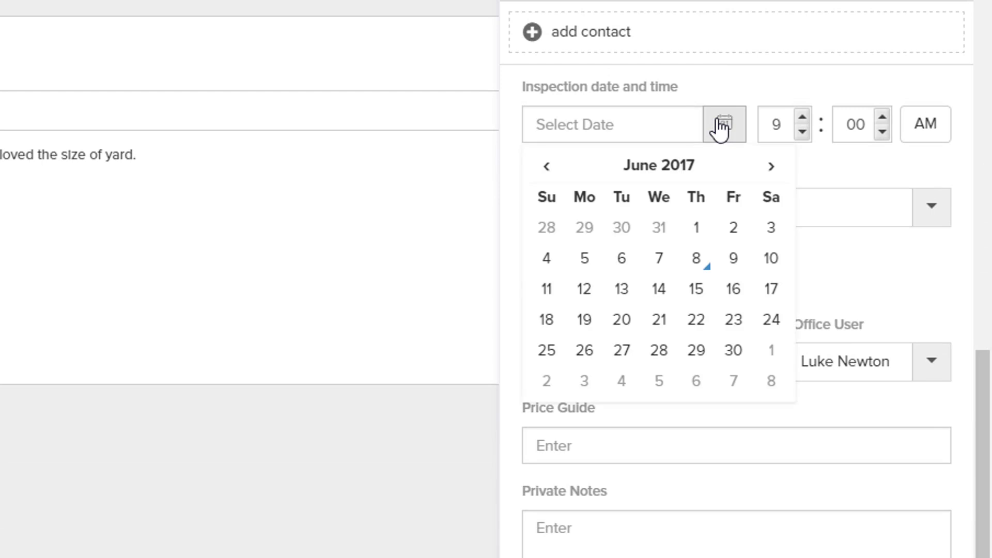
pyautogui.click(701, 257)
pyautogui.click(802, 117)
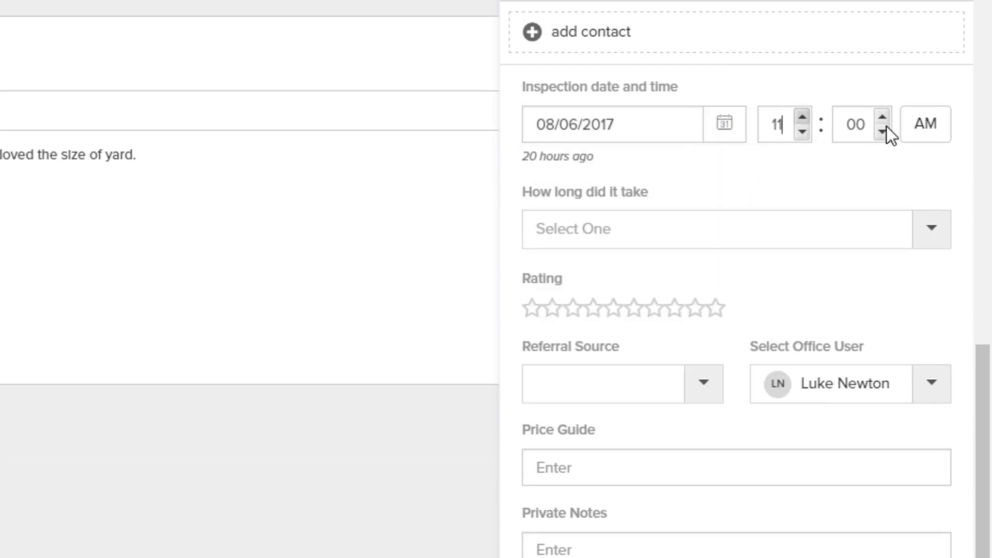
pyautogui.click(629, 227)
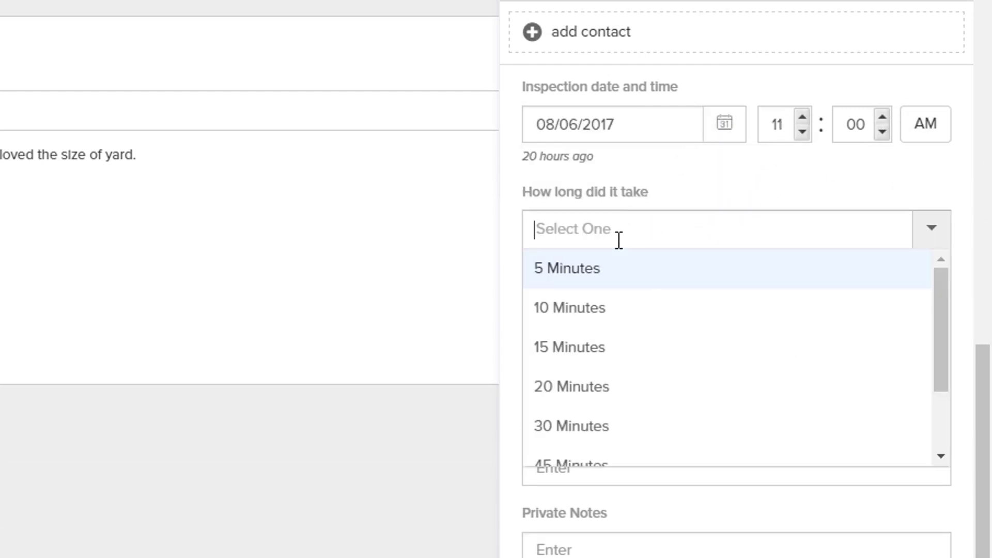
pyautogui.click(575, 346)
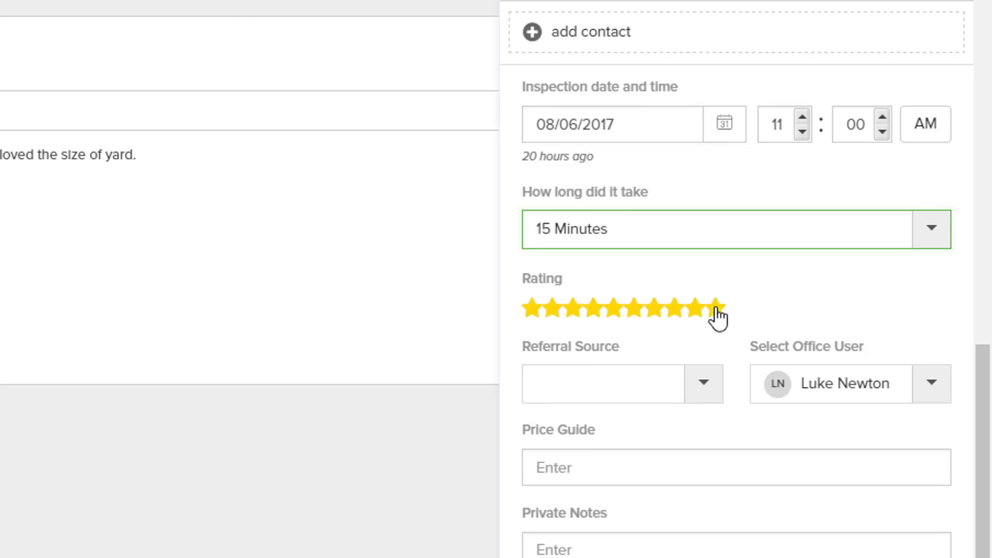
# - Rate it 9 stars, referral Realestate.com.au, with a 1,200,000 price guide
pyautogui.click(696, 310)
pyautogui.click(692, 399)
pyautogui.scroll(-10, 636, 516)
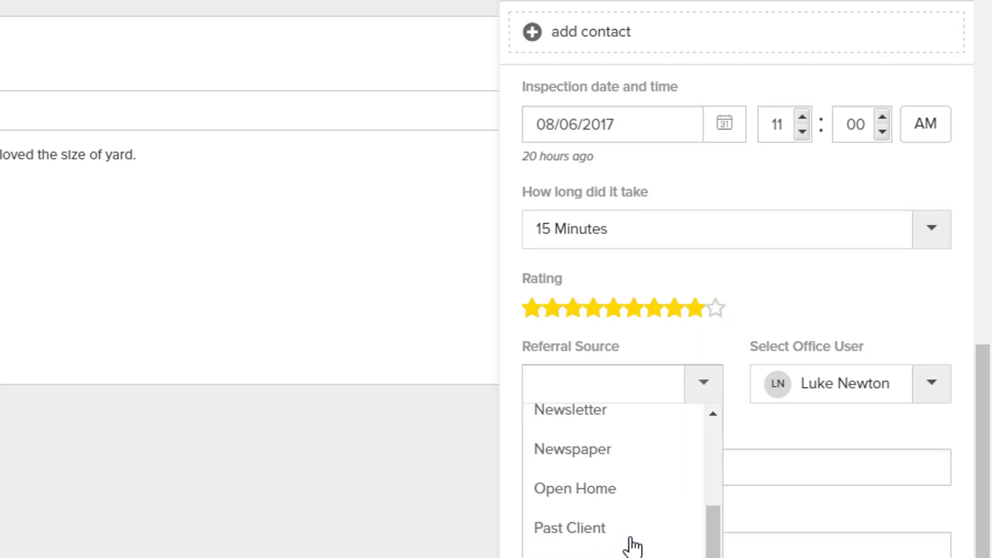
pyautogui.click(622, 433)
pyautogui.scroll(-3, 617, 362)
pyautogui.click(613, 295)
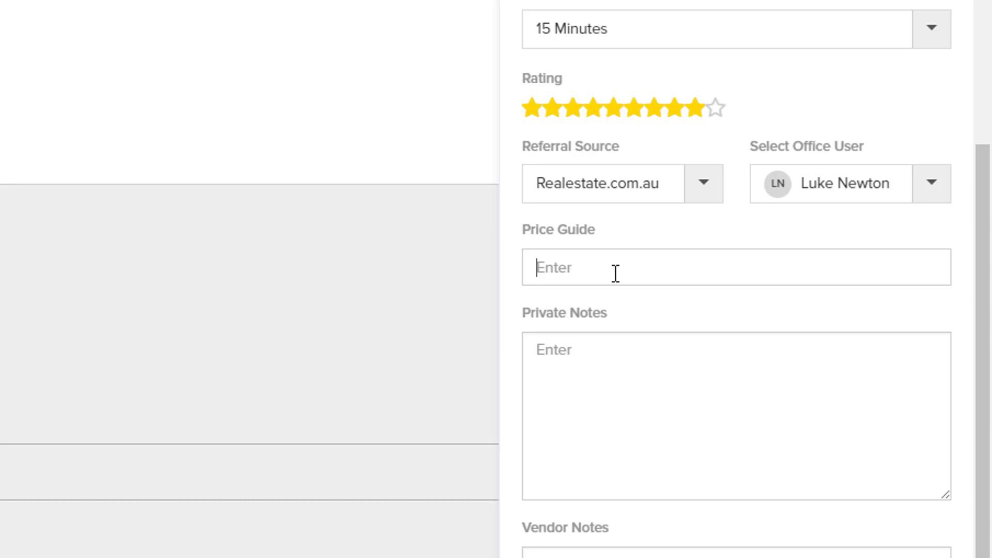
pyautogui.write('1,200,000')
pyautogui.scroll(-5, 615, 248)
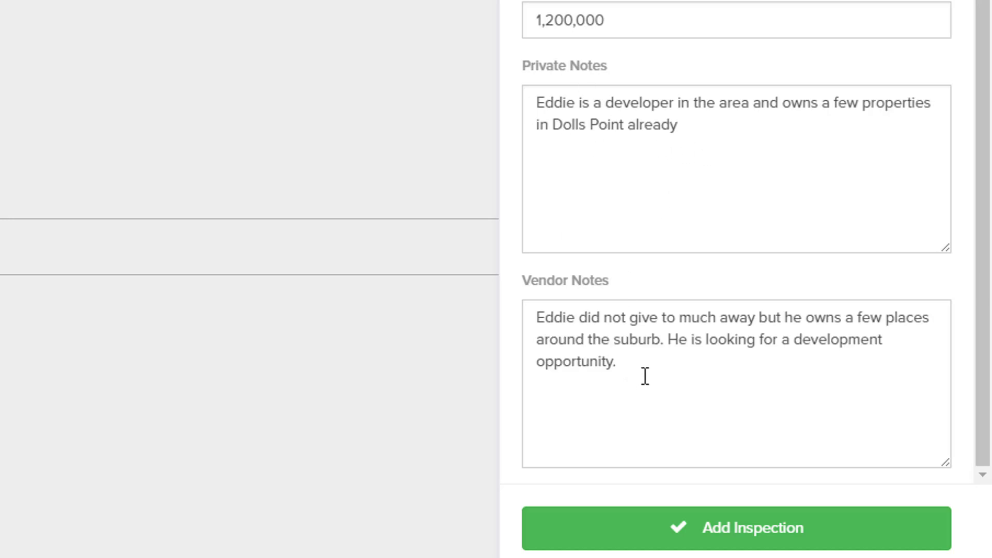
# - Save the inspection and search the Clients list for the new client
pyautogui.click(686, 535)
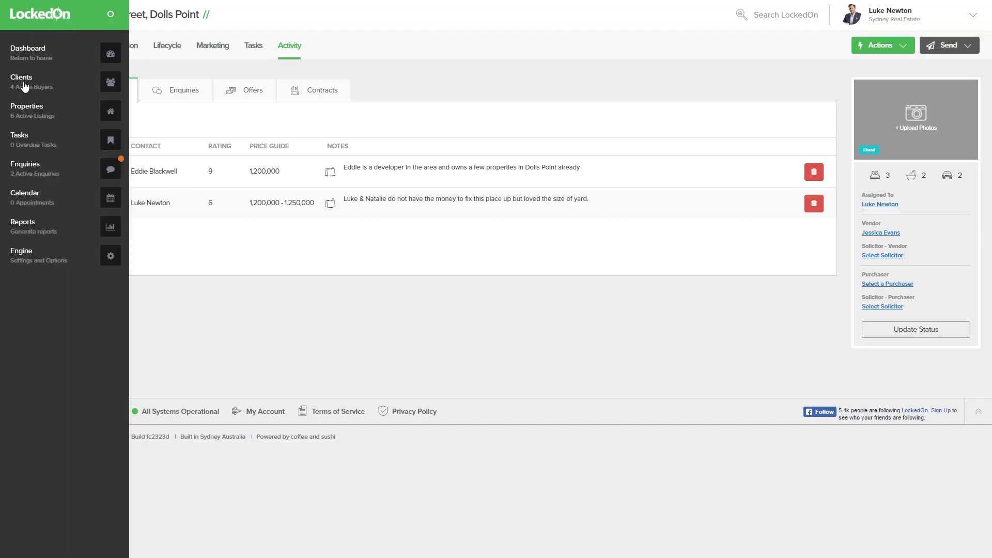
pyautogui.click(49, 84)
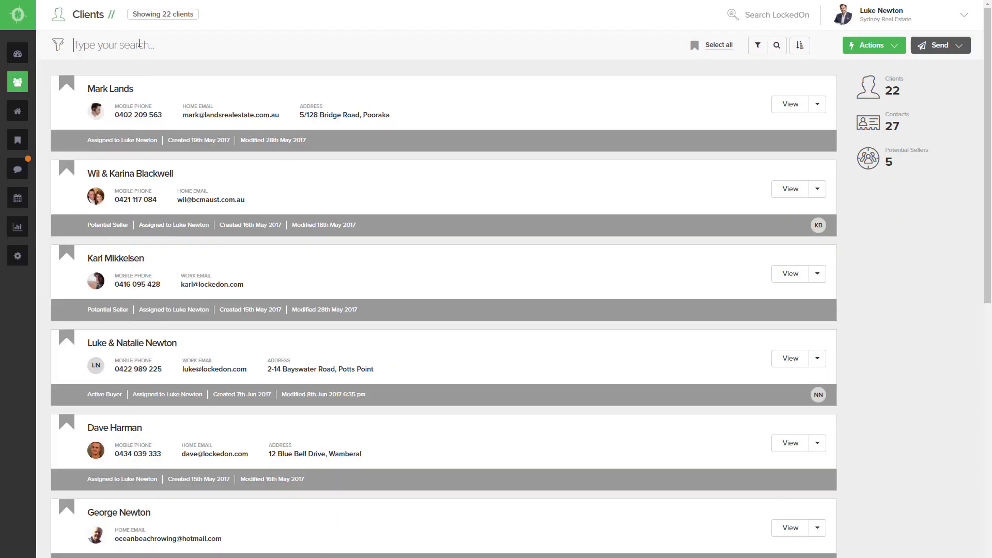
pyautogui.click(139, 43)
pyautogui.write('eddie')
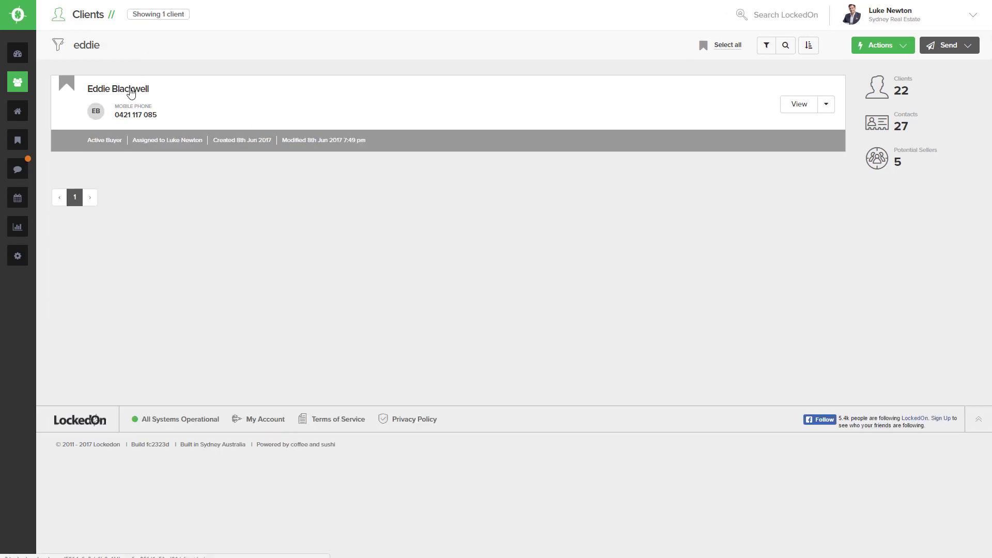
# - Open the new client's record and show its inspections, rated 9 at 1,200,000
pyautogui.click(131, 93)
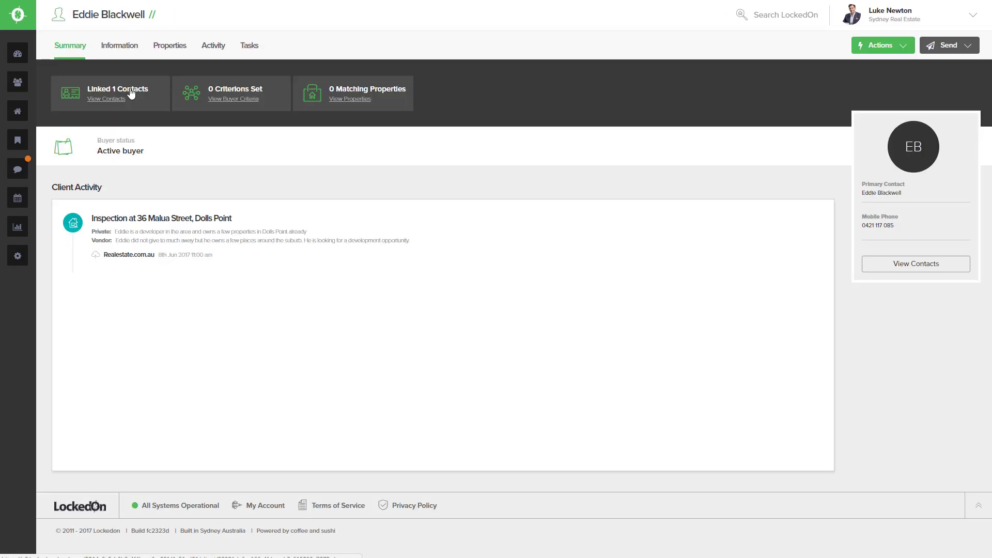
pyautogui.click(214, 48)
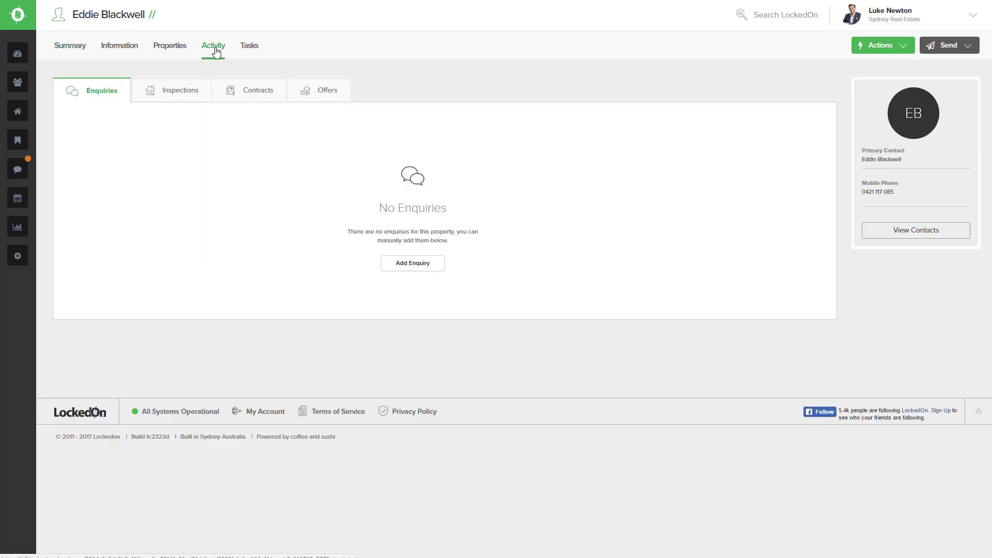
pyautogui.click(179, 94)
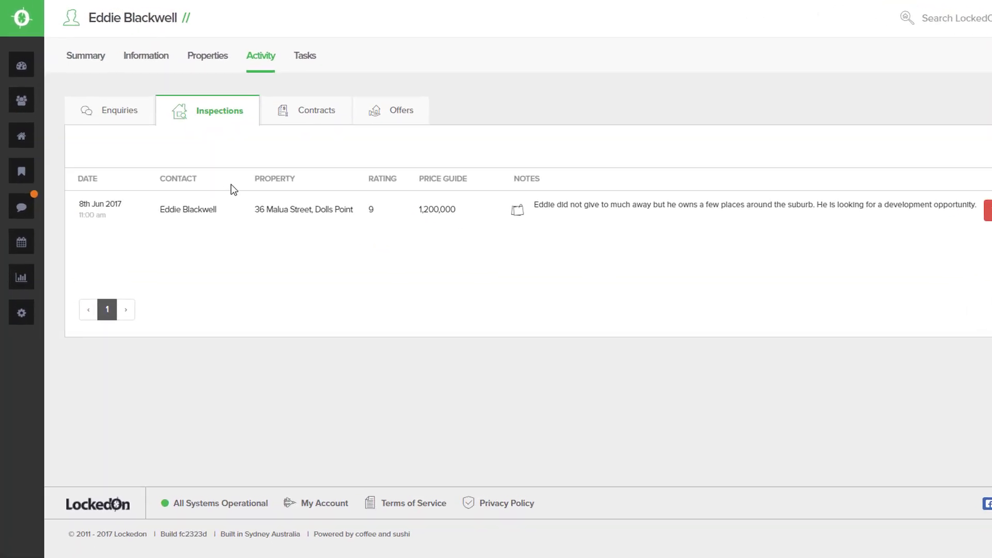